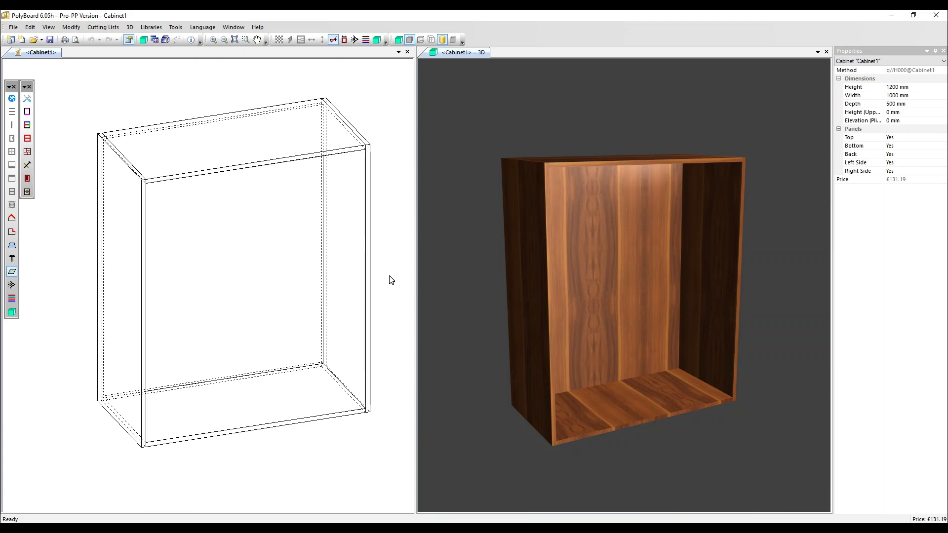
# Start adding drawers to the cabinet's full inner zone
pyautogui.click(262, 266)
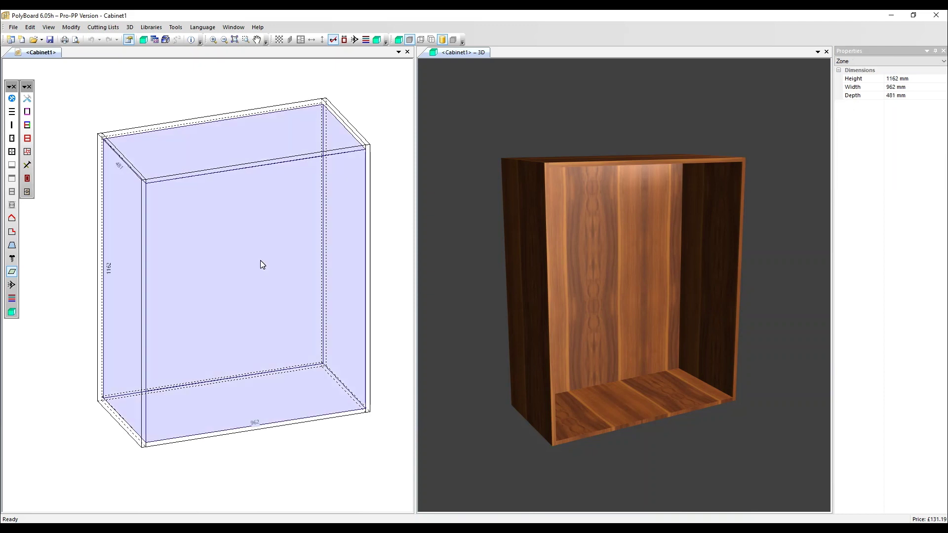
pyautogui.click(68, 30)
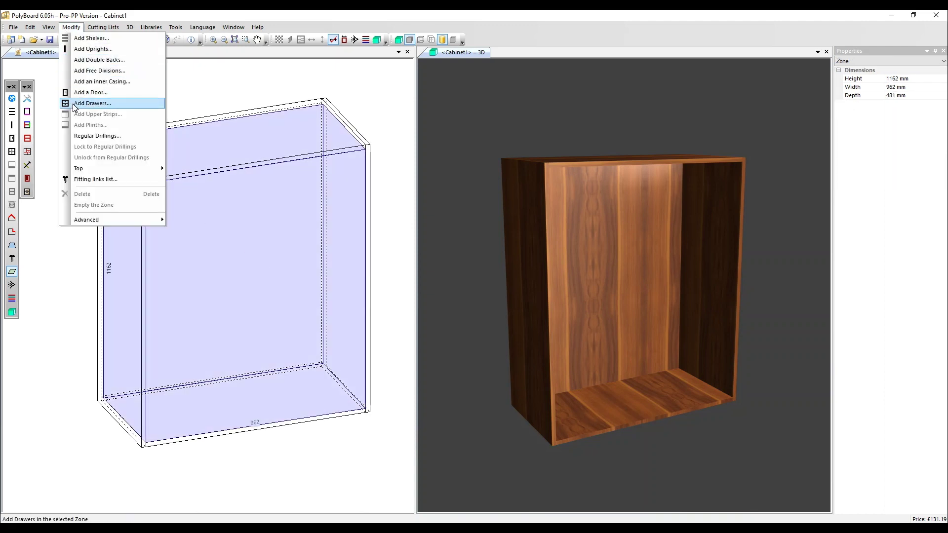
pyautogui.rightClick(211, 284)
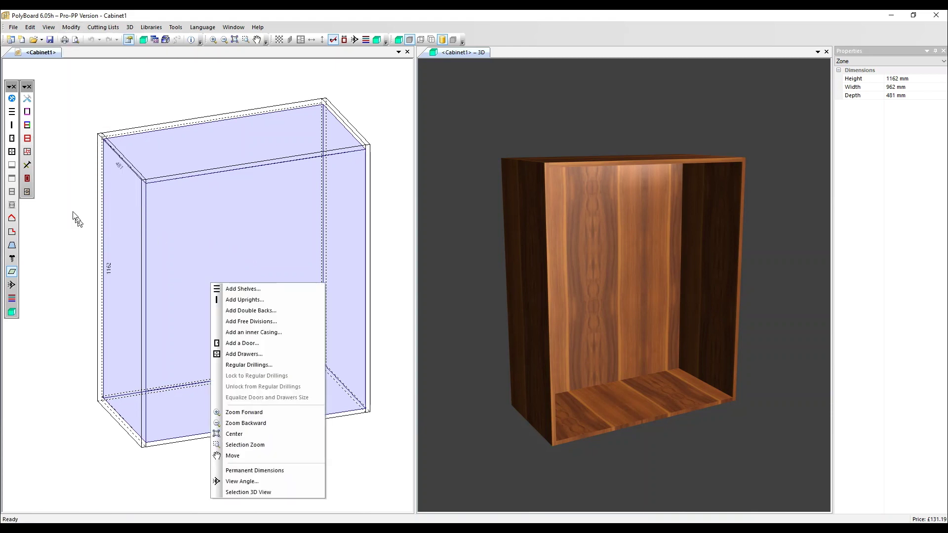
pyautogui.click(12, 152)
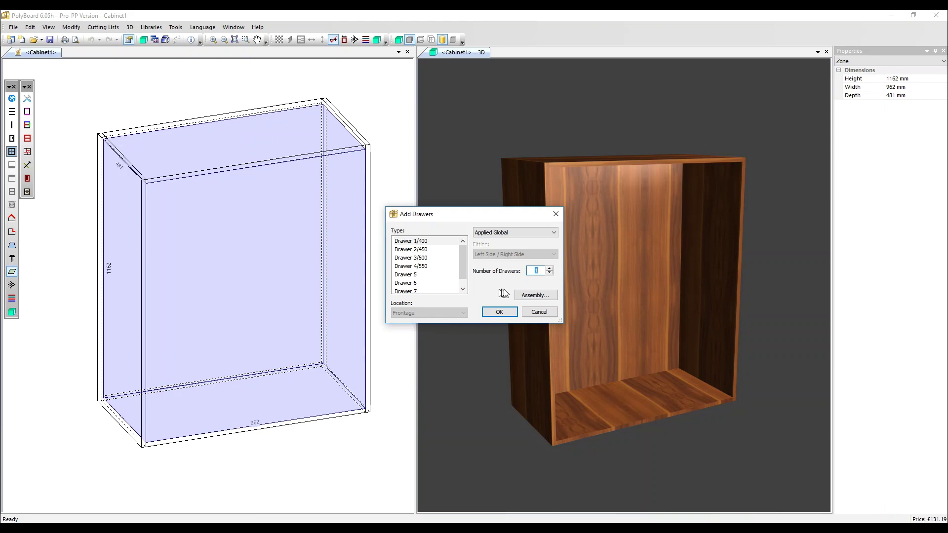
# Try the Height top reference and Depth back reference for the drawers' inner elements
pyautogui.click(535, 295)
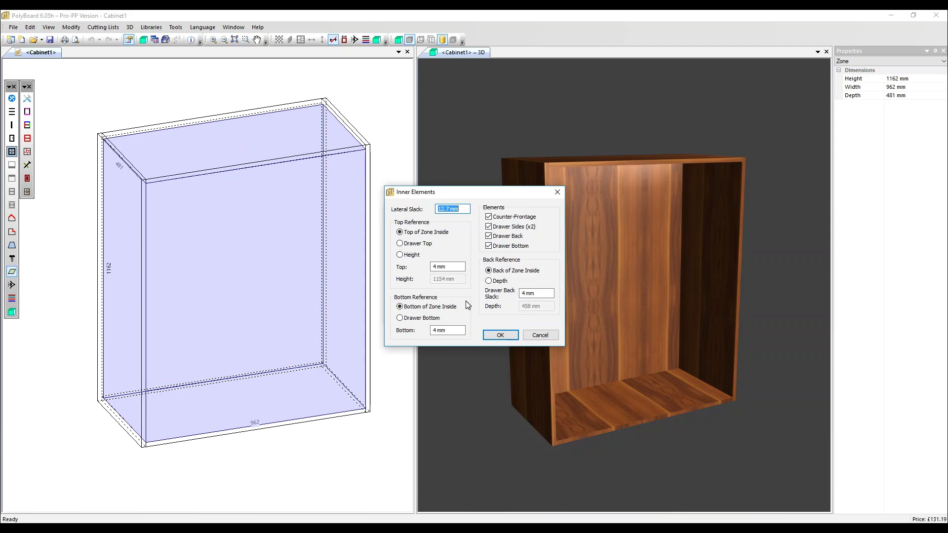
pyautogui.click(399, 254)
pyautogui.click(488, 280)
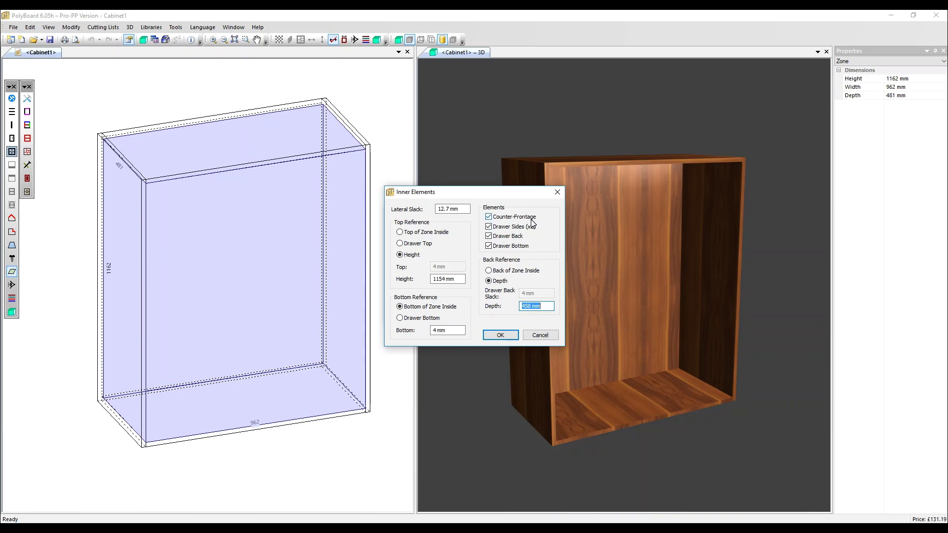
pyautogui.click(540, 335)
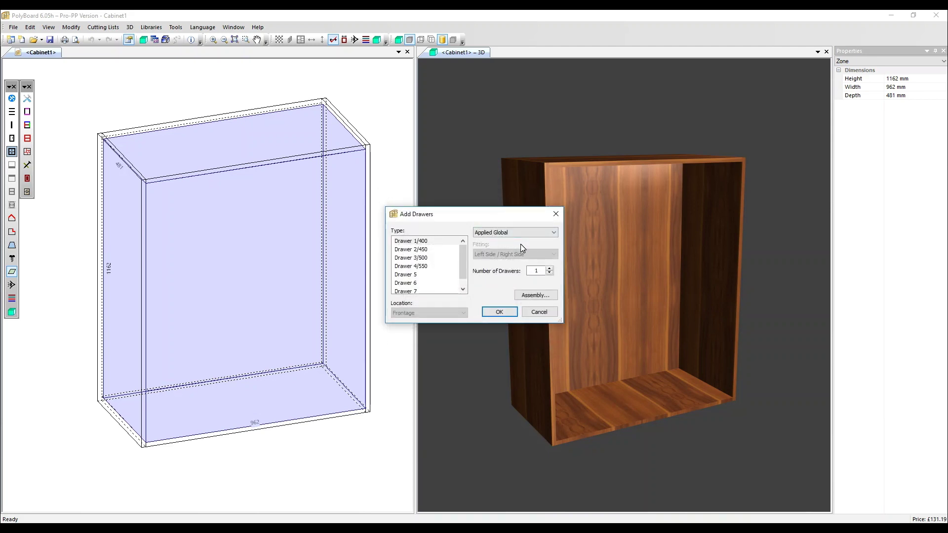
# Add three Drawer 1/400 drawers in Applied Global mode and preview them opened and closed in 3D
pyautogui.click(550, 271)
pyautogui.click(495, 313)
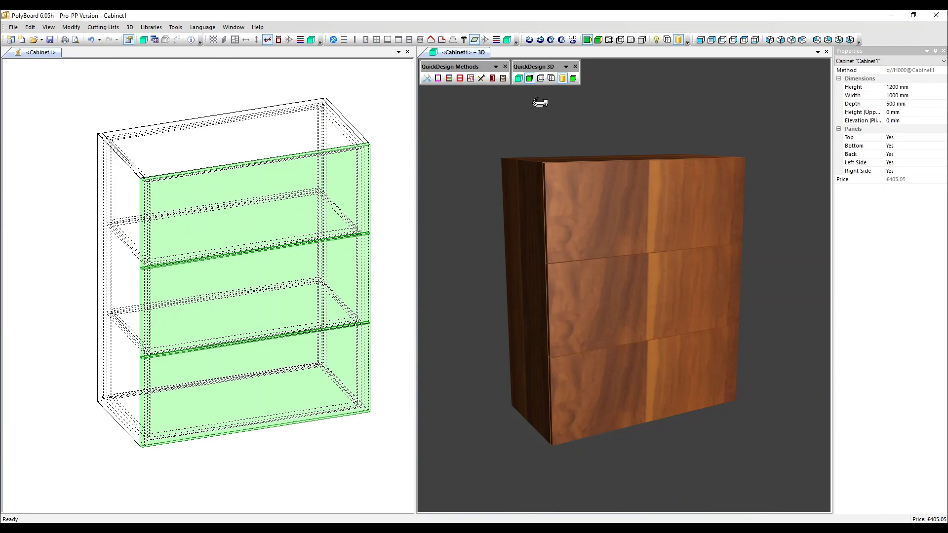
pyautogui.click(552, 79)
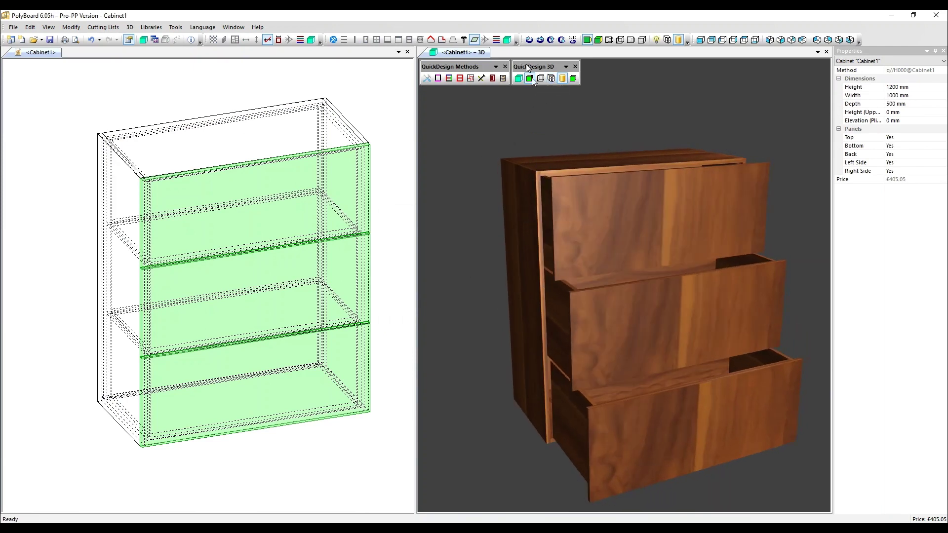
pyautogui.click(553, 81)
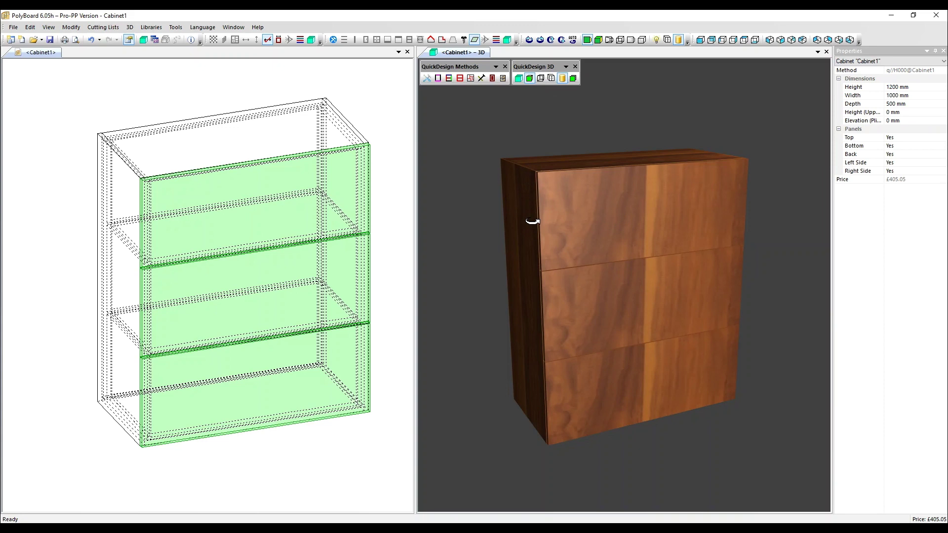
# Set the slack between the three drawer fronts to 30 mm
pyautogui.click(266, 217)
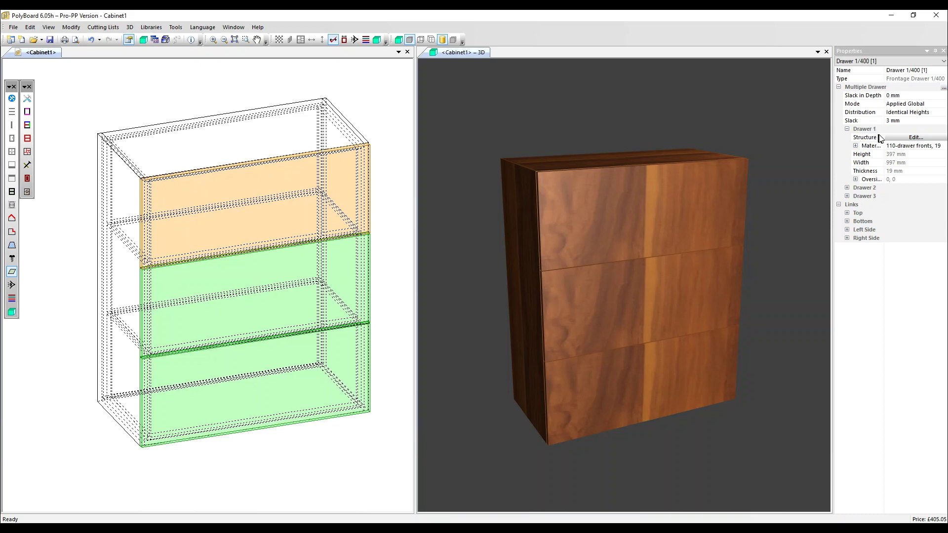
pyautogui.click(891, 121)
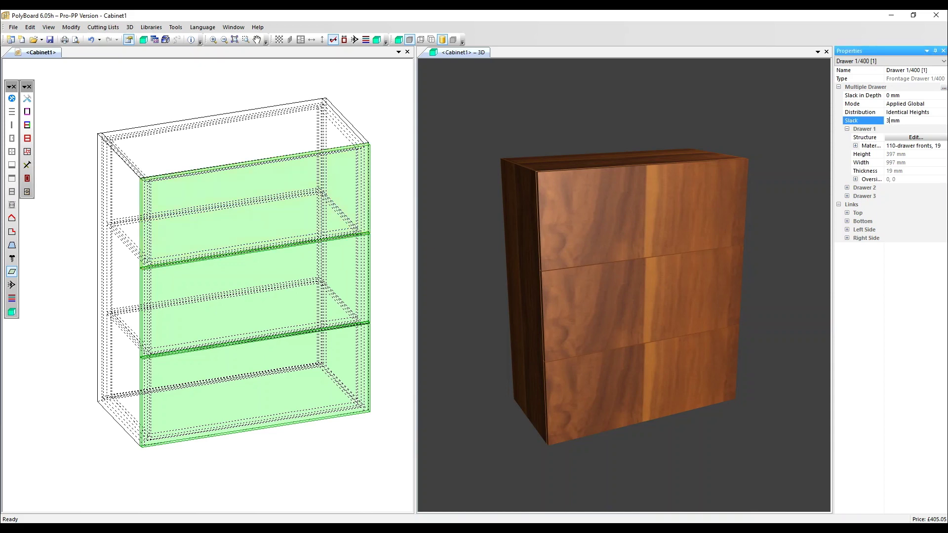
pyautogui.write('0')
pyautogui.press('Return')
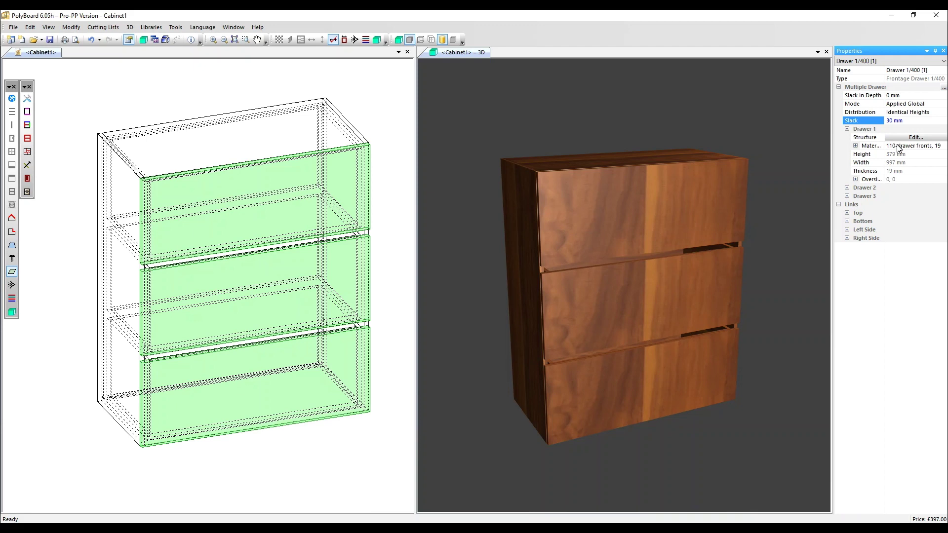
# Try a 20 mm slack on the top link of the drawer fronts and undo it
pyautogui.click(846, 213)
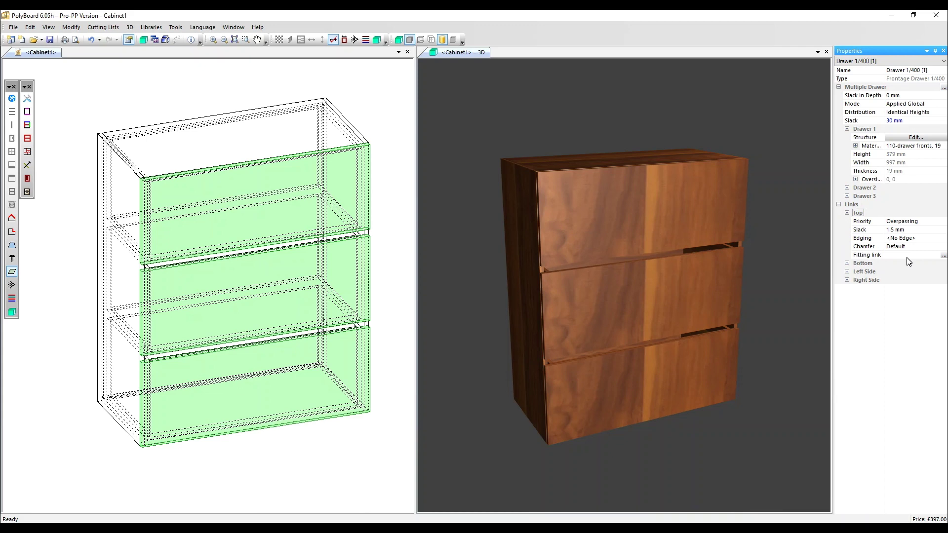
pyautogui.click(895, 231)
pyautogui.doubleClick(896, 230)
pyautogui.write('20')
pyautogui.press('Return')
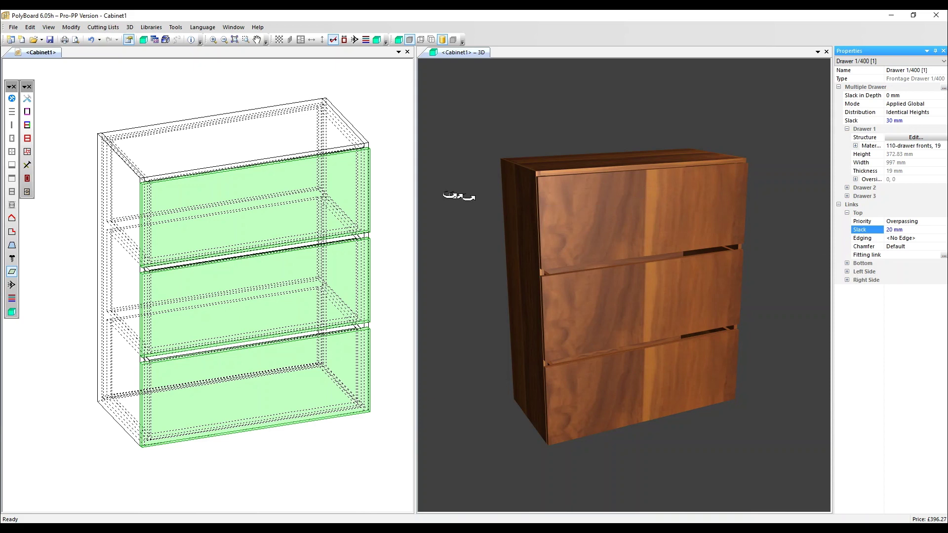
pyautogui.click(96, 39)
# Change the mounting mode of the drawer set to Built-In and inspect the cabinet in 3D
pyautogui.click(225, 186)
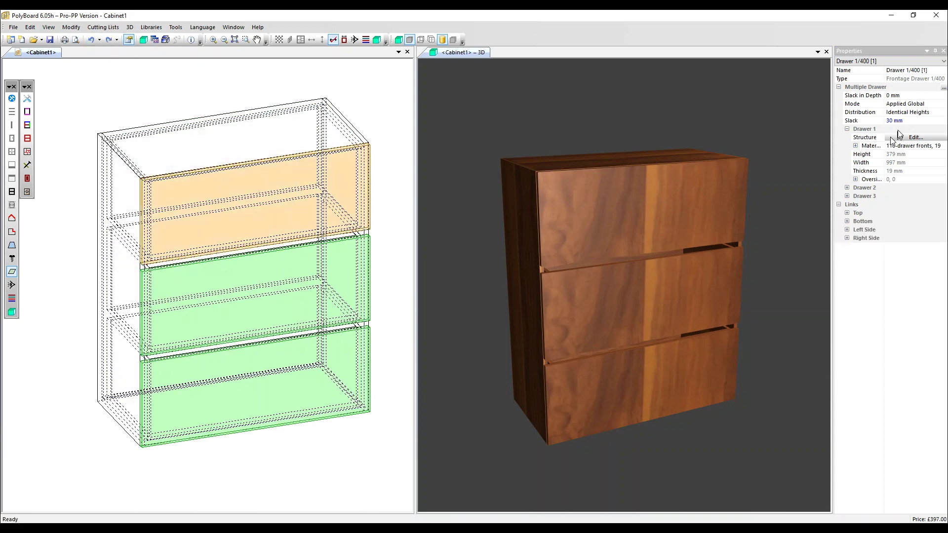
pyautogui.click(903, 105)
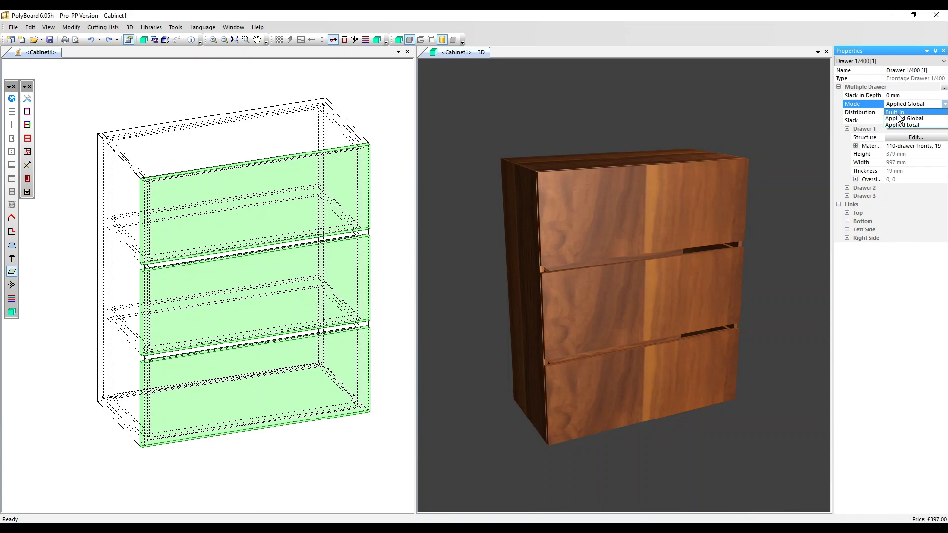
pyautogui.click(895, 112)
pyautogui.moveTo(673, 211); pyautogui.dragTo(648, 212)
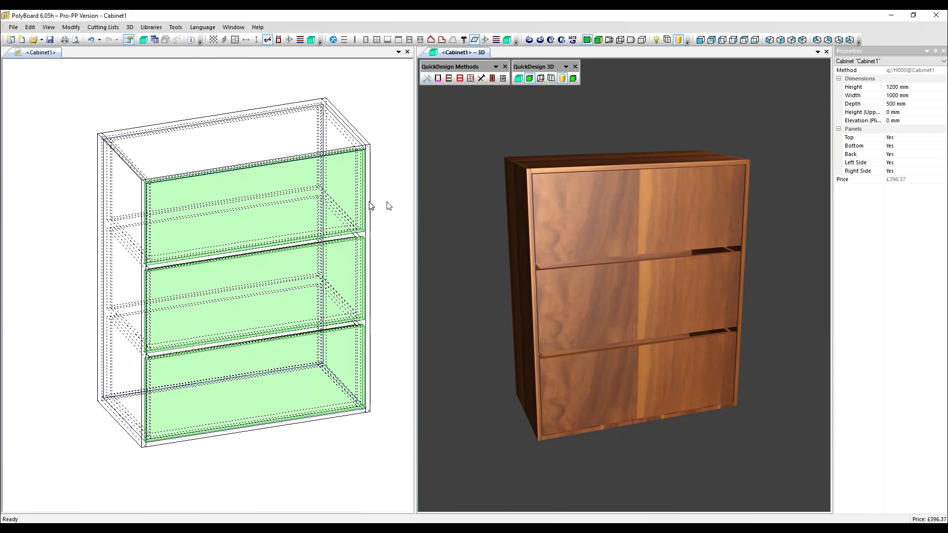
# Set the slack in depth of the built-in drawers to 30 mm and inspect the cabinet in 3D
pyautogui.click(243, 206)
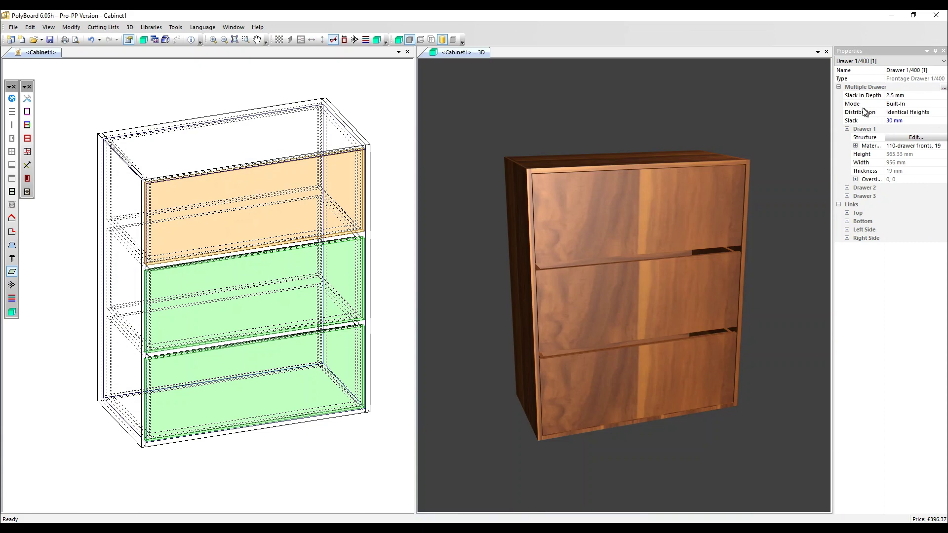
pyautogui.click(894, 96)
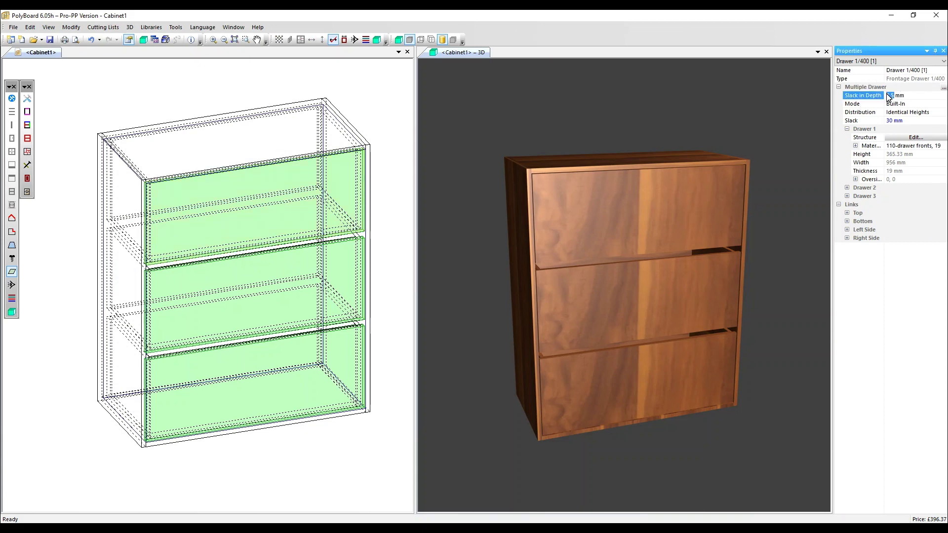
pyautogui.write('30')
pyautogui.press('Return')
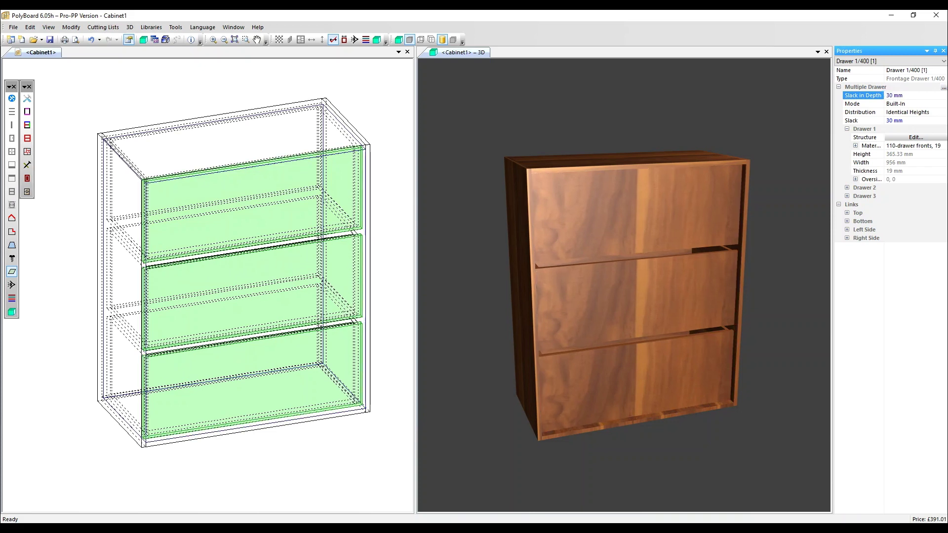
pyautogui.click(639, 257)
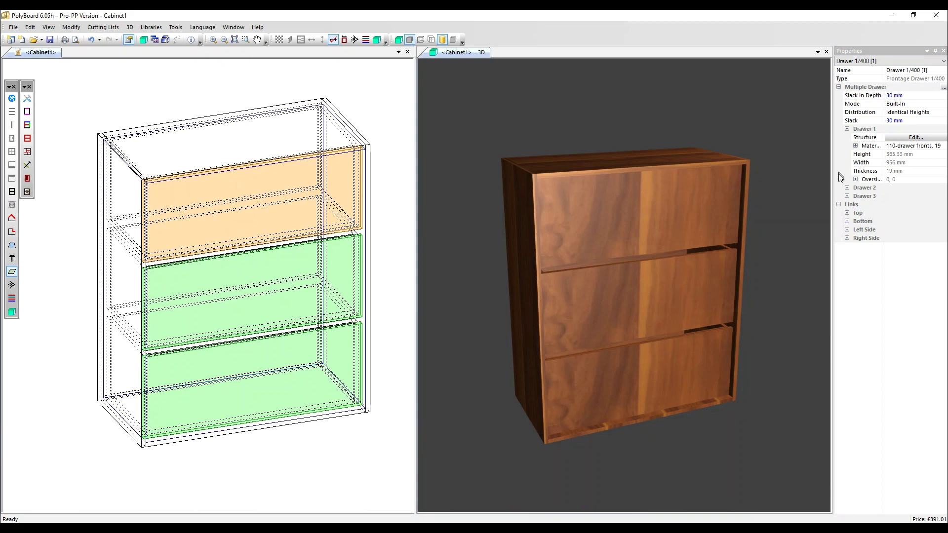
# Set the recess on the bottom link of the drawer set to 30 mm and inspect it in 3D
pyautogui.click(847, 222)
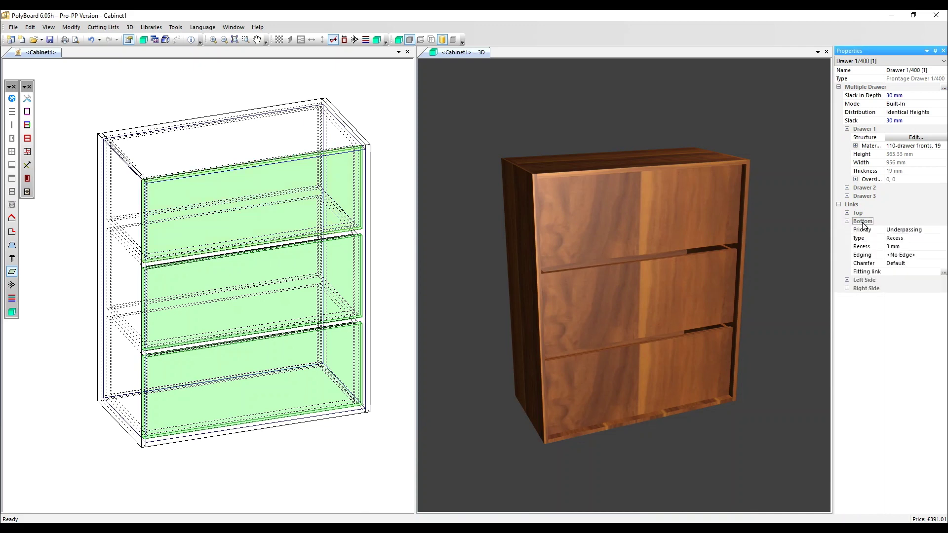
pyautogui.click(877, 246)
pyautogui.write('30')
pyautogui.press('Return')
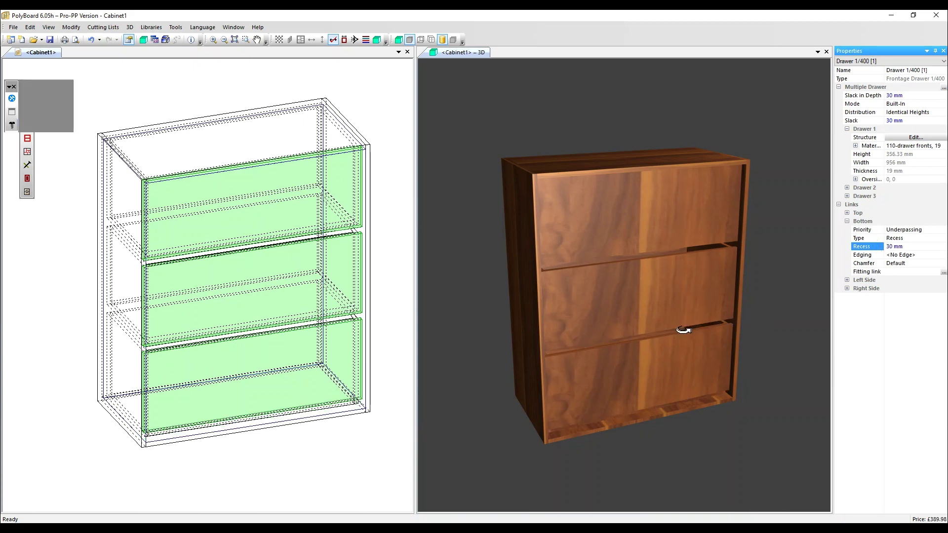
pyautogui.moveTo(683, 330); pyautogui.dragTo(649, 413)
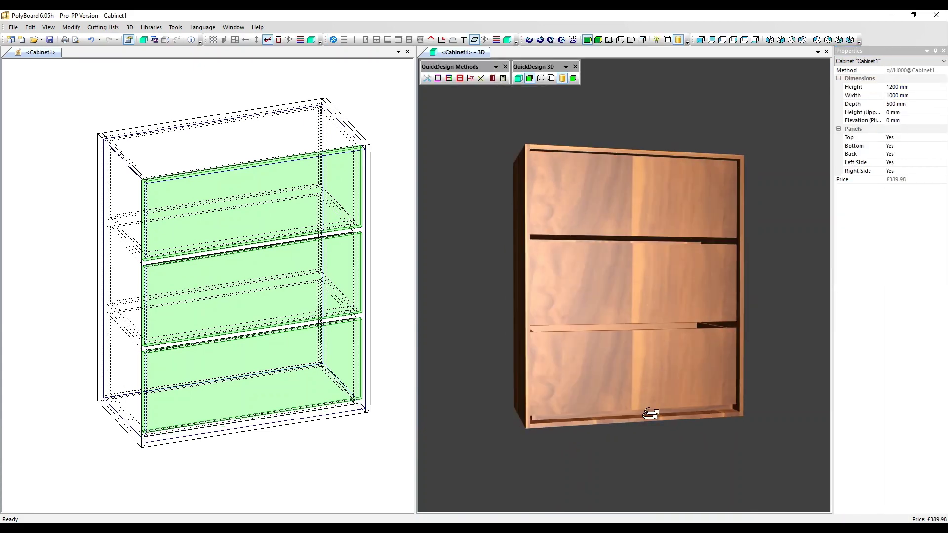